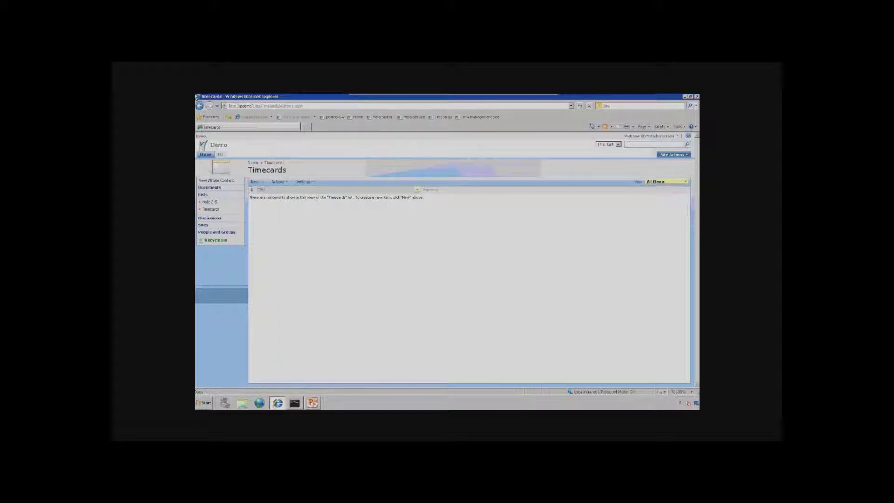
Open the Timecards list in the iTechnology Forms Designer
click(279, 182)
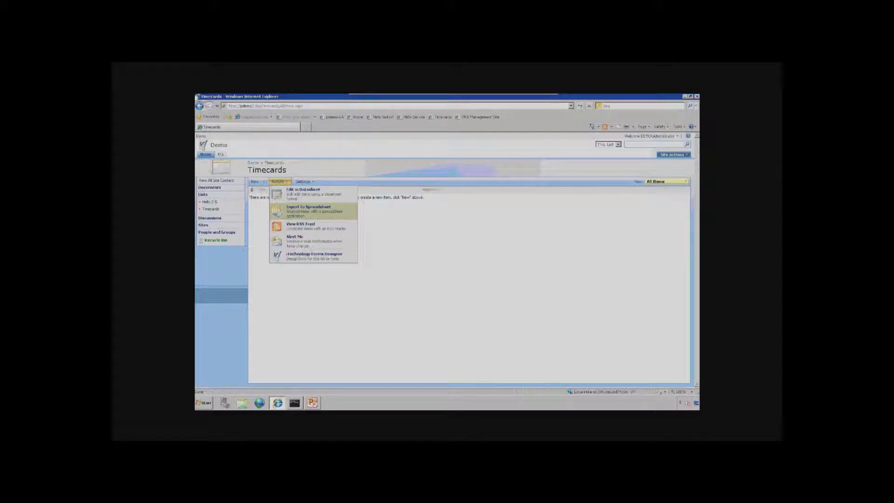
click(313, 255)
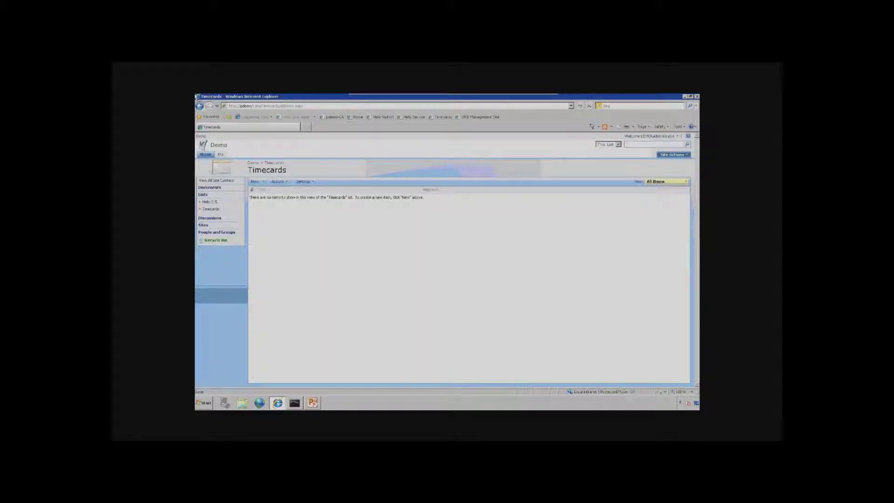
Create a new timesheet report with the employee's name filled in and the purpose "iTFA 2.5 Demo"
click(255, 181)
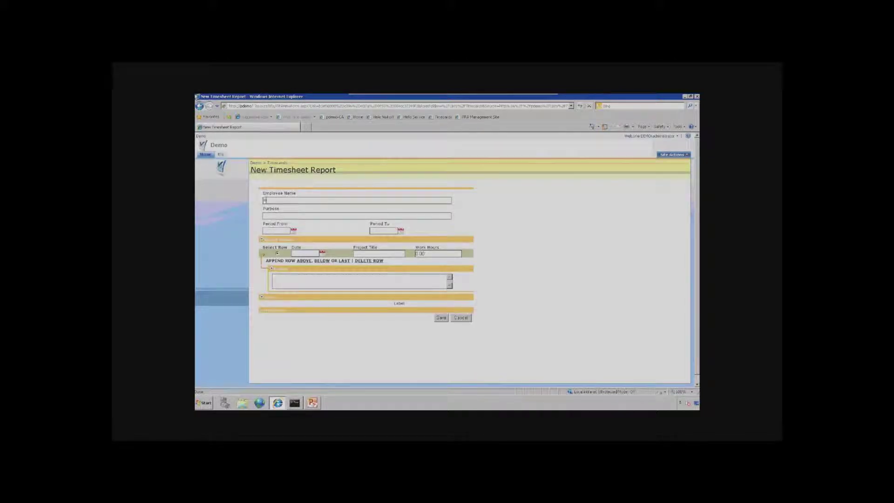
text(Patya)
text(ITFA)
text( 2.5 Demo)
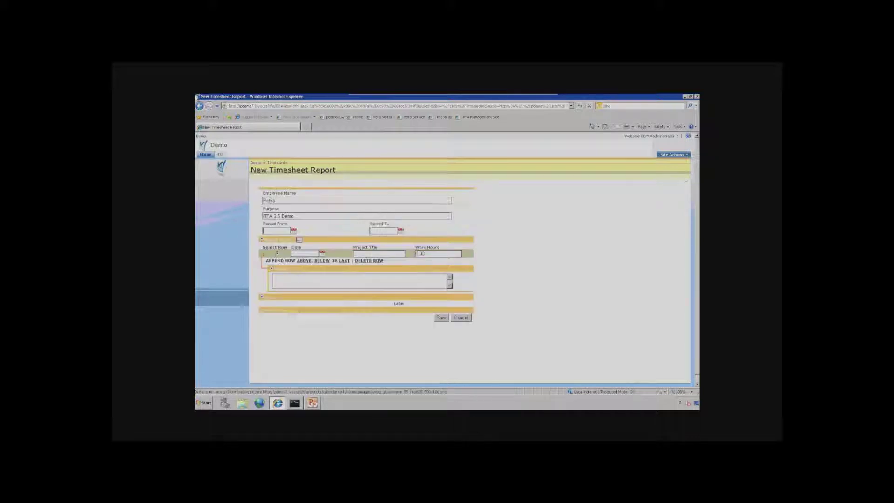
Set the timesheet period from 10/11/2010 to 10/15/2010 and save the report
click(276, 281)
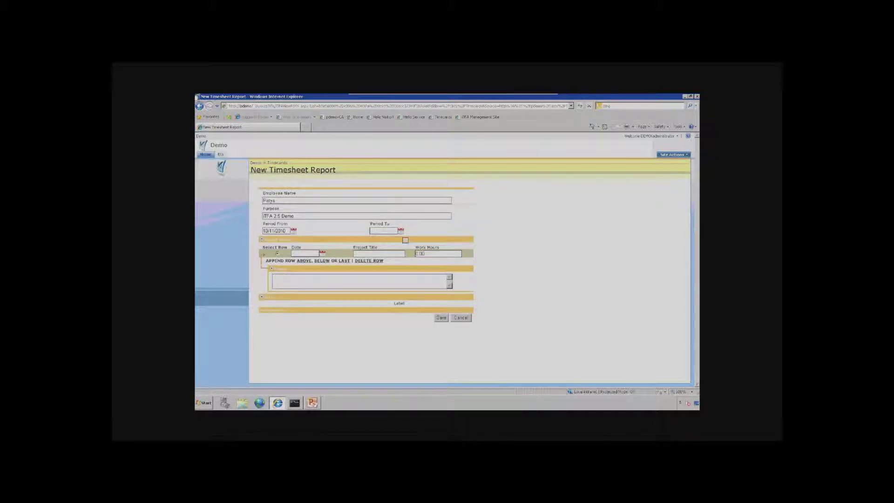
click(401, 230)
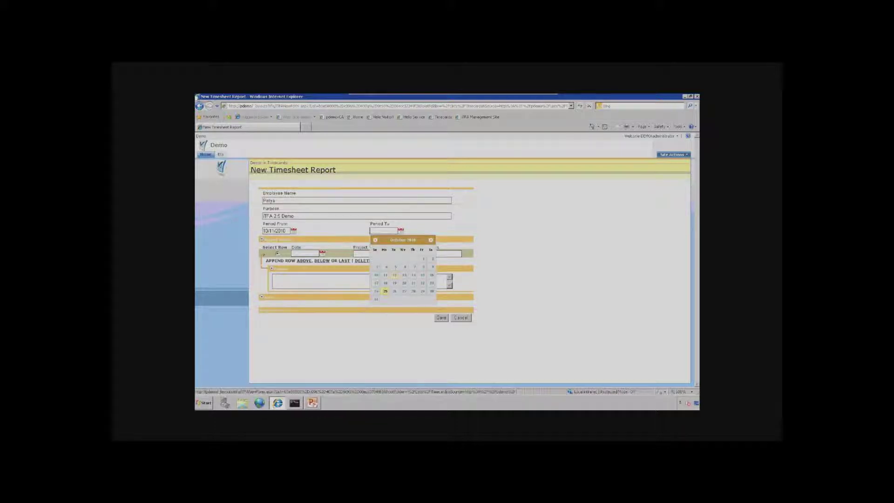
click(423, 275)
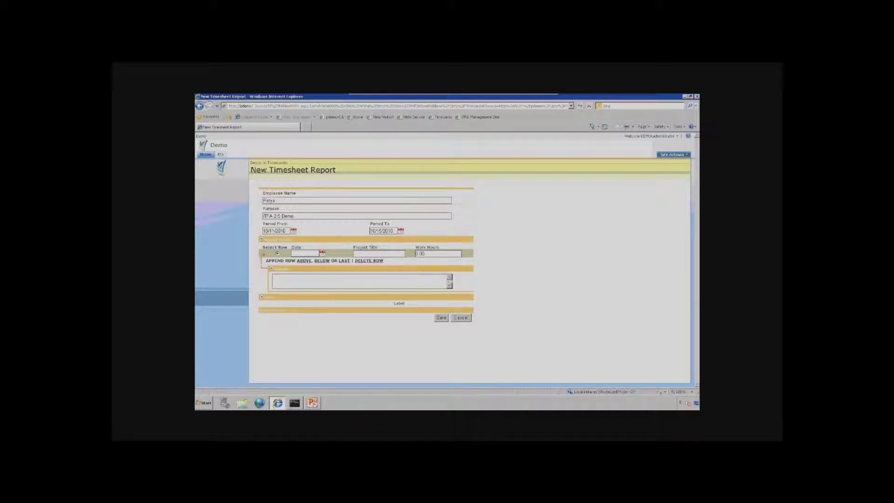
click(441, 318)
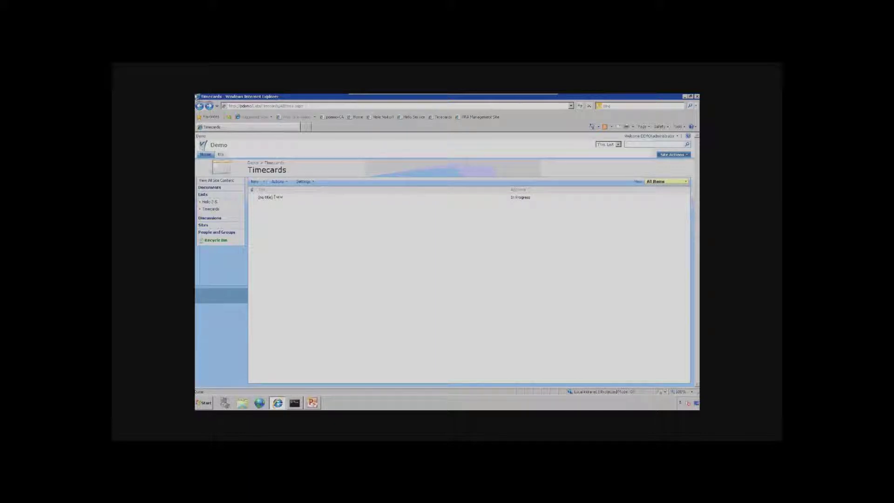
Open the Timecard approval task from the new timecard's workflow status and choose the Reject outcome
click(520, 197)
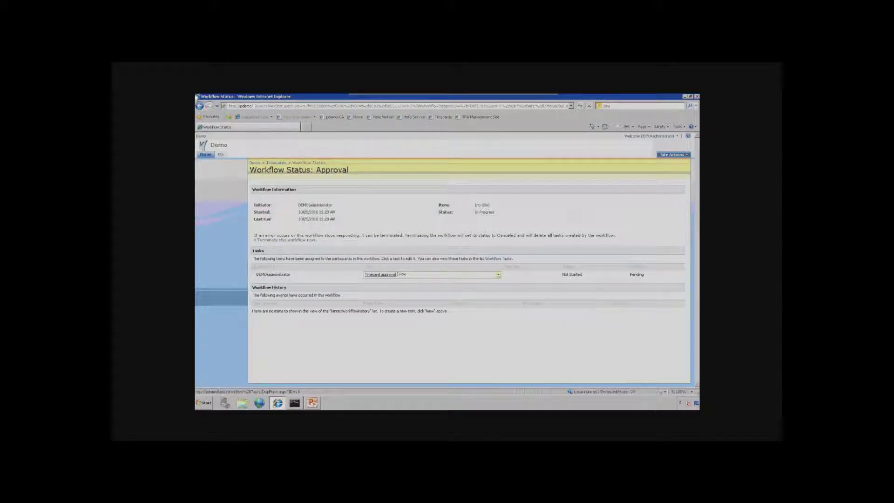
click(396, 274)
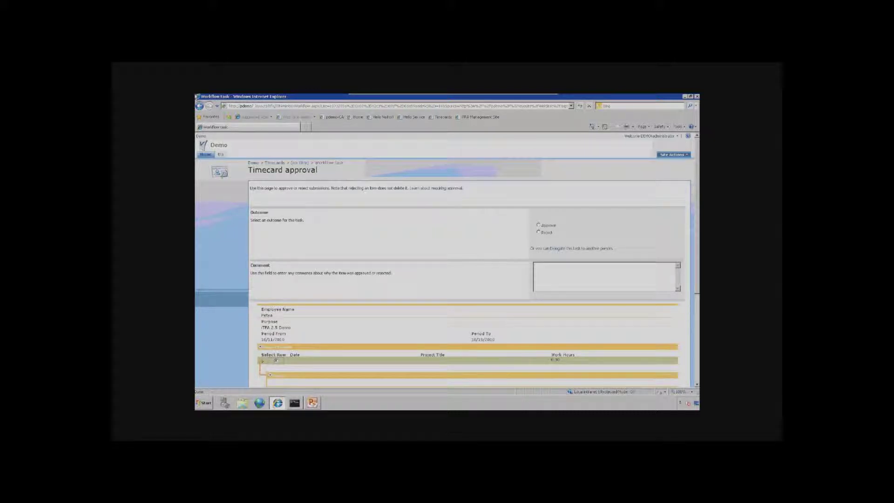
click(538, 232)
Enter "No data in the form!" in the approval section's notes and save the task response
scroll(466, 261, down, 3)
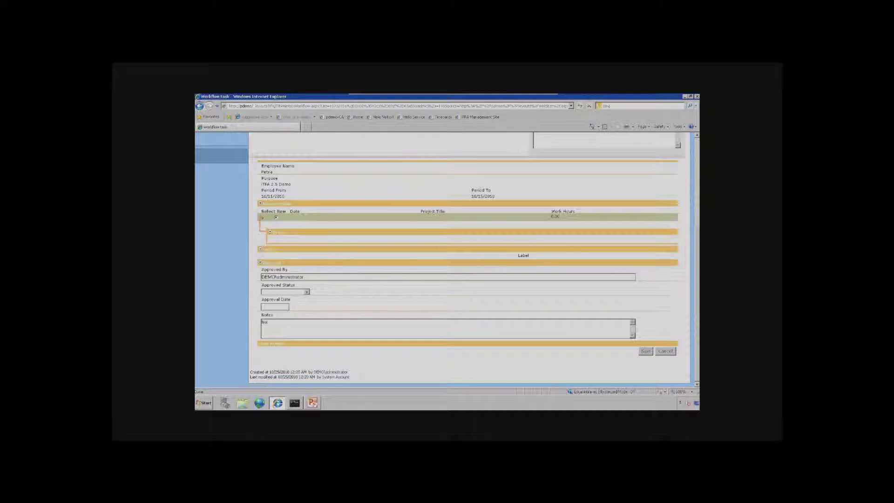
text(date in the form!)
key(Tab)
key(Return)
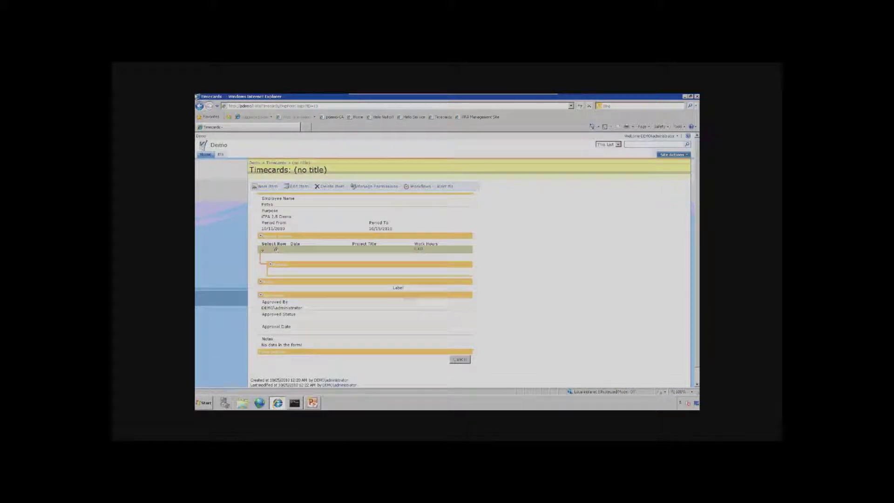
Review the workflow run of the processed timecard item
click(420, 187)
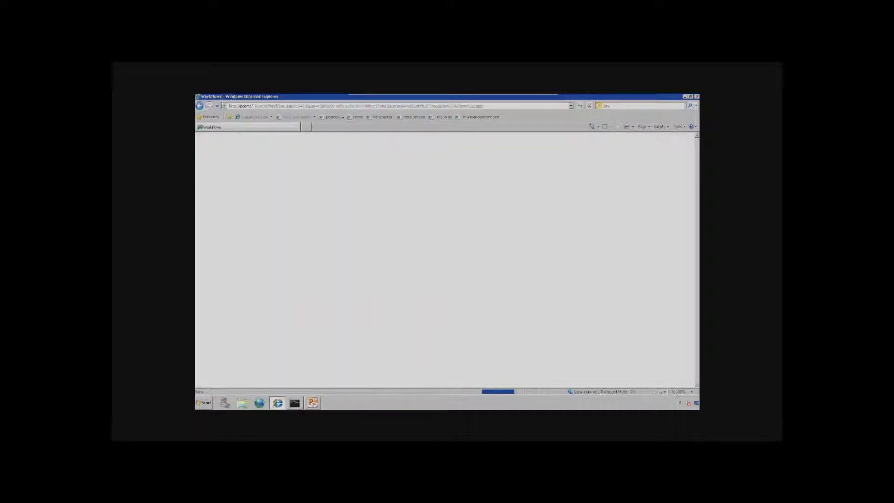
click(261, 262)
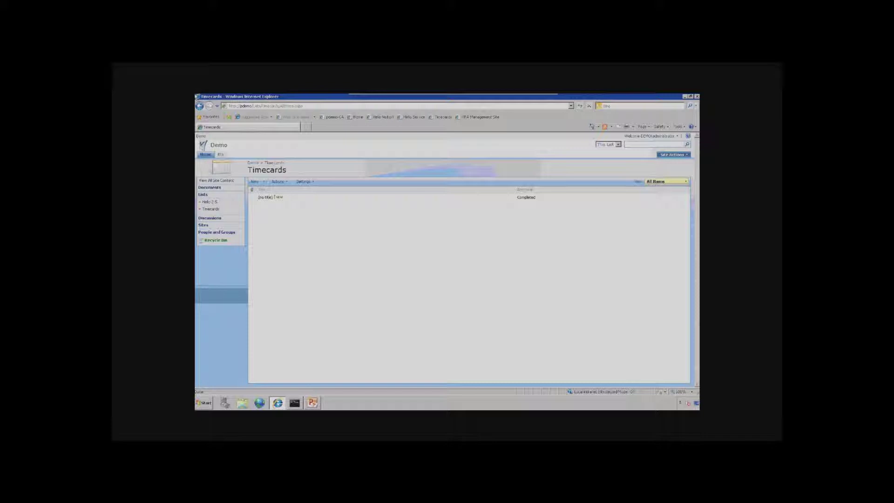
Open the Timecards list's published Approval workflow in the Nintex Workflow Designer
click(303, 181)
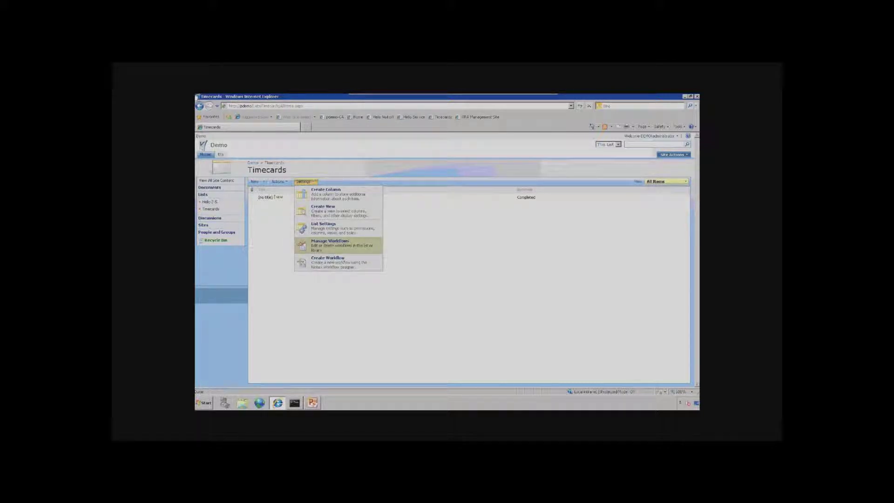
click(330, 243)
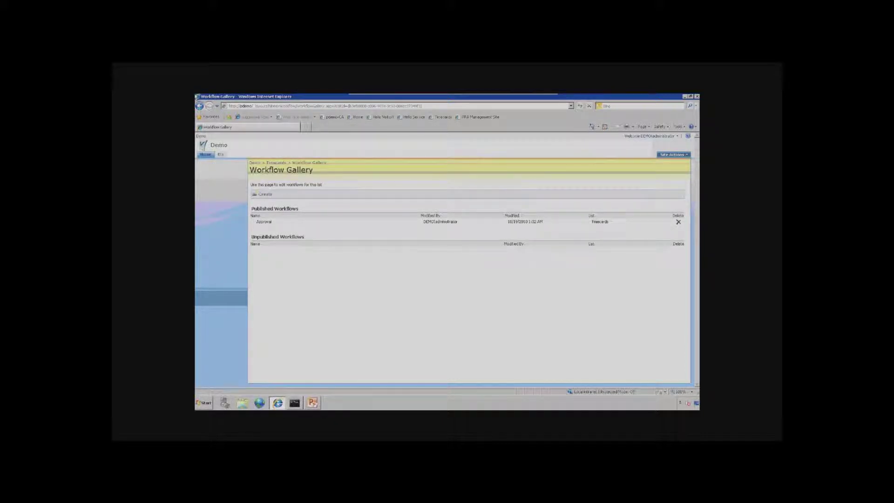
click(264, 222)
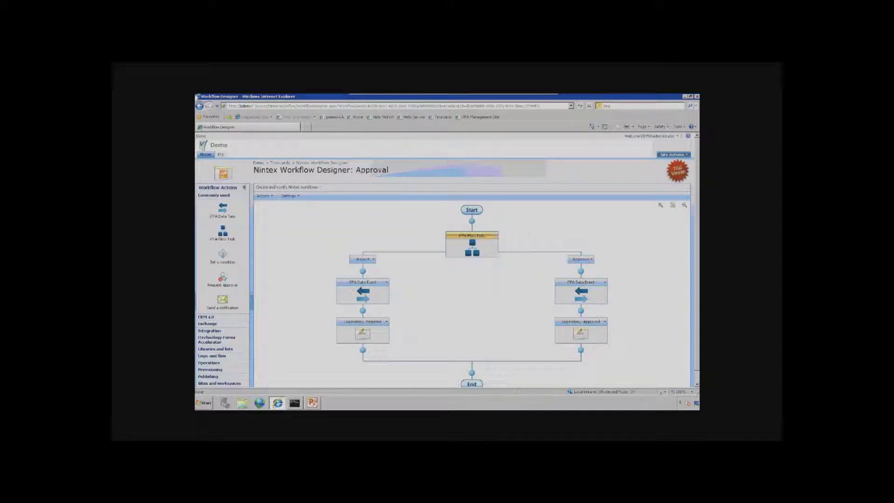
Examine the iTFA Flexi Task's configuration, including its outcomes and available form perspectives, and close it without changes
click(496, 235)
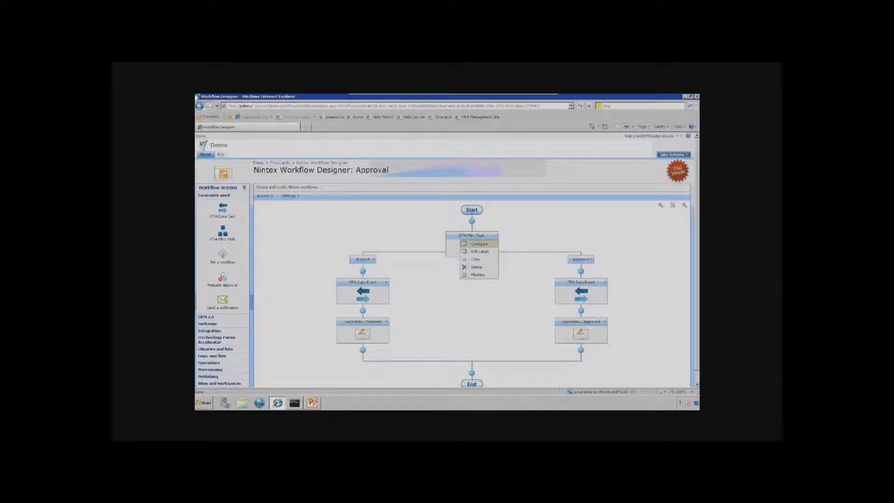
click(477, 244)
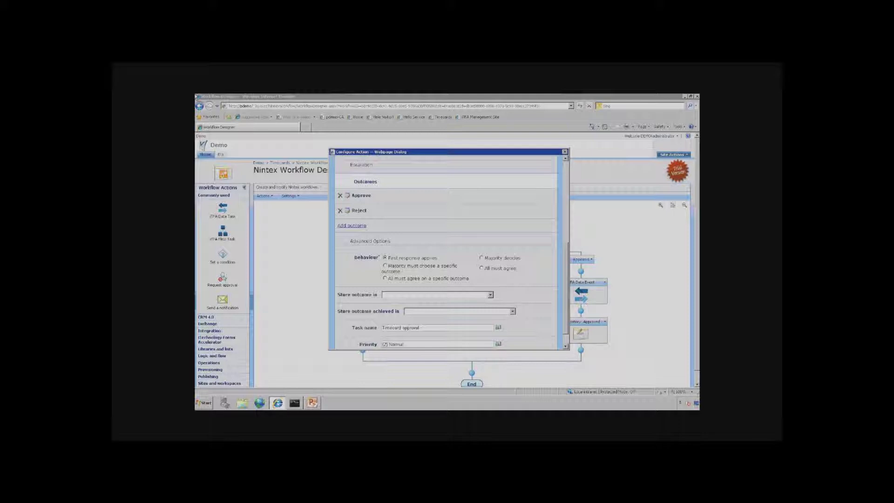
scroll(446, 252, up, 4)
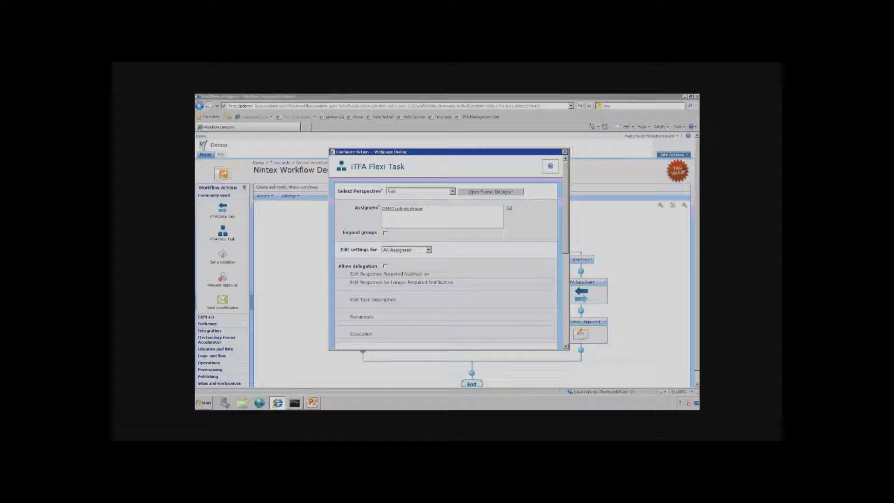
click(452, 191)
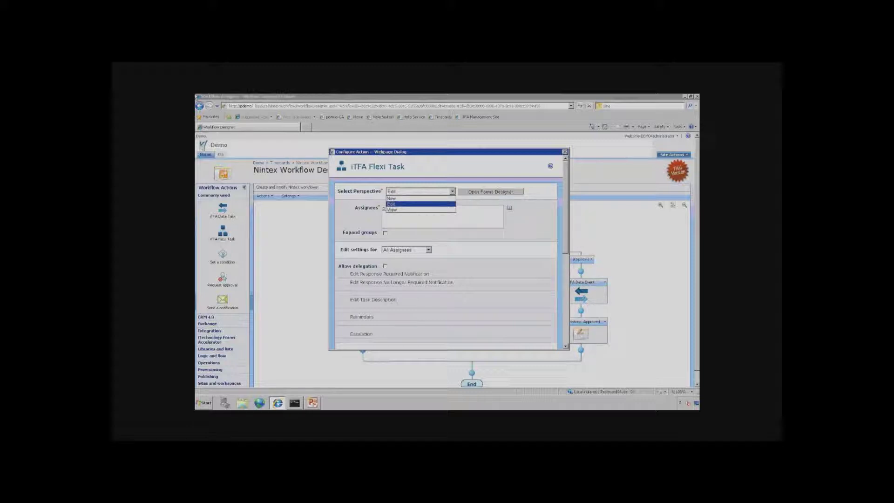
key(Return)
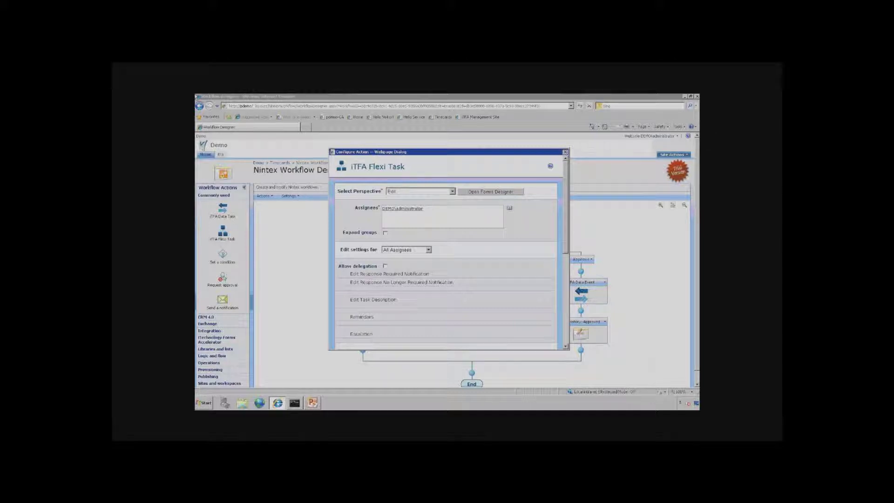
click(564, 152)
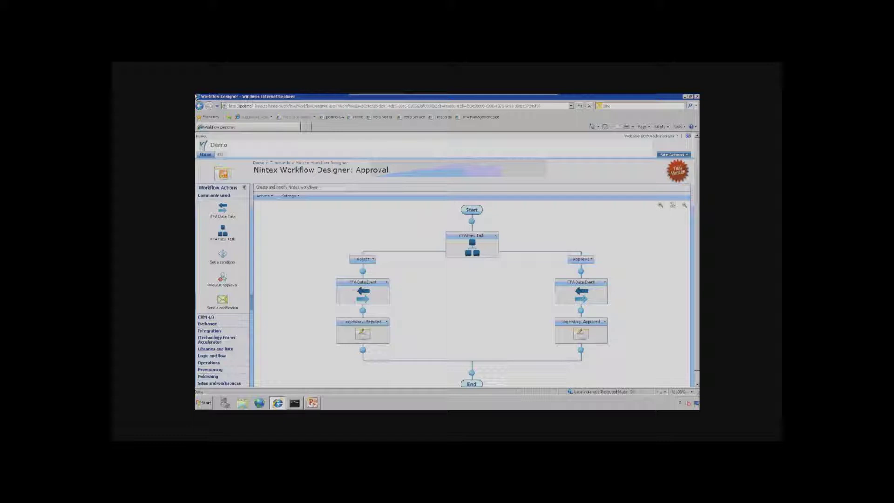
Examine the selectable data fields in the configuration of the Reject branch's iTFA Data Event
click(352, 283)
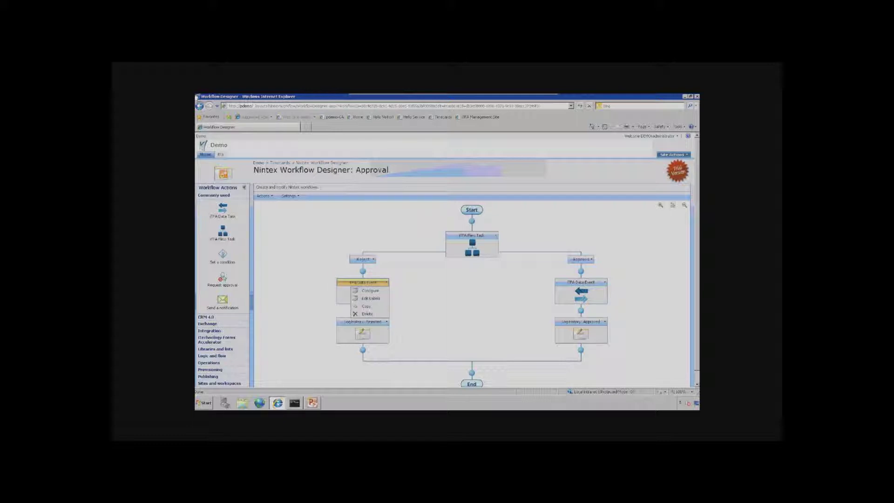
click(370, 291)
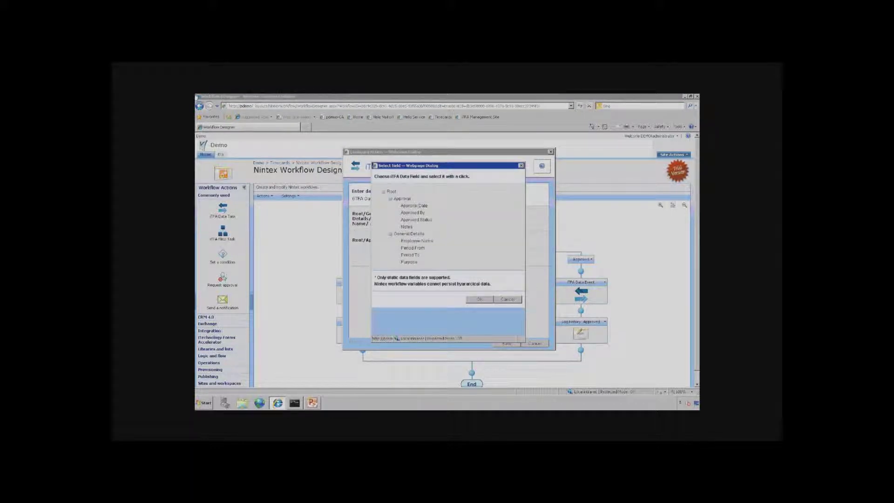
click(390, 199)
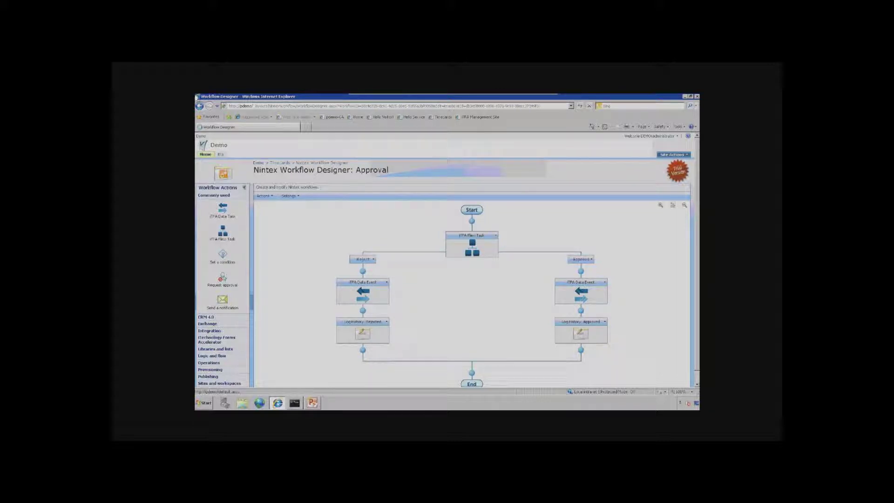
Open the iTechnology Forms Accelerator Deployment Control Panel from the Demo site's settings
click(205, 154)
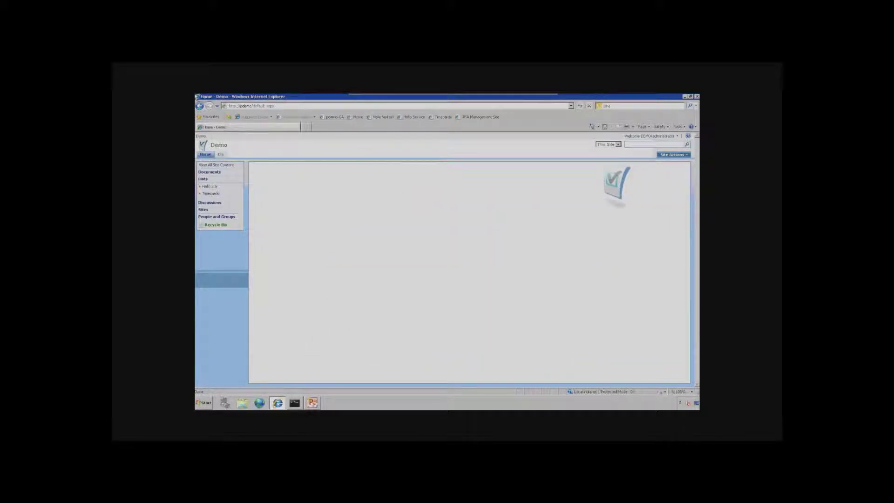
click(670, 154)
click(626, 197)
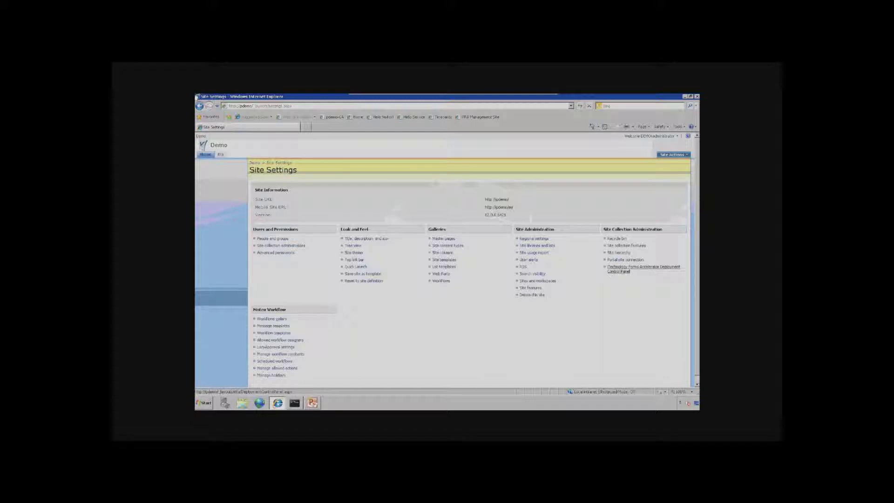
click(643, 267)
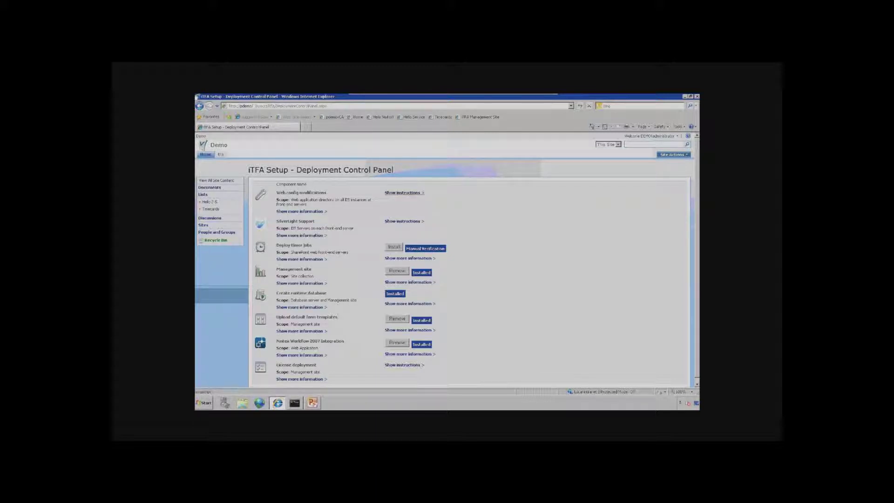
Show the instructions for the web config modifications and the extra information for the timer jobs deployment
click(403, 192)
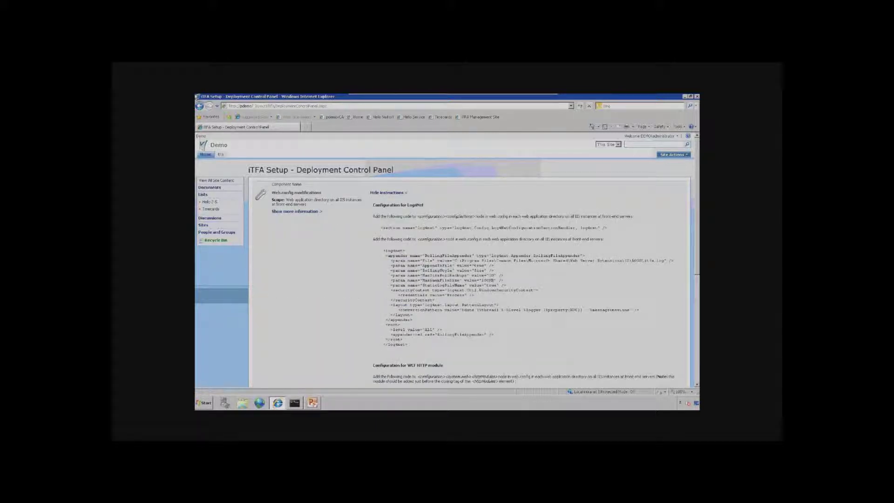
scroll(469, 258, down, 7)
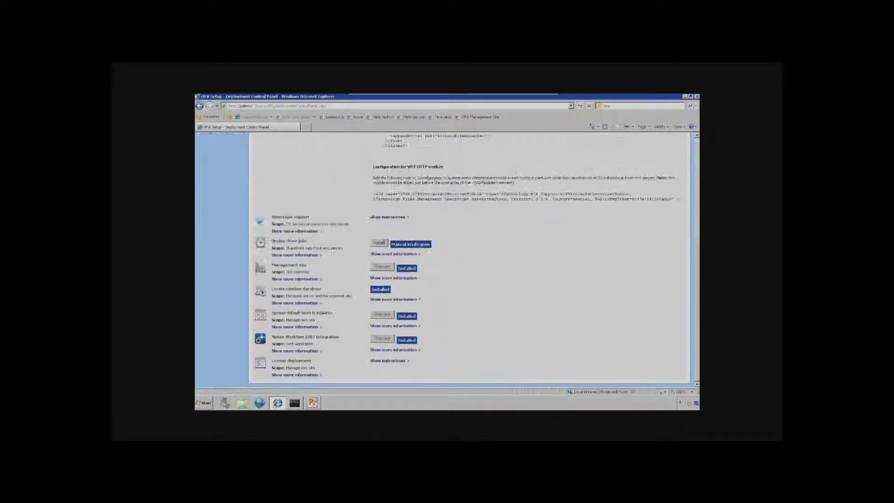
click(395, 253)
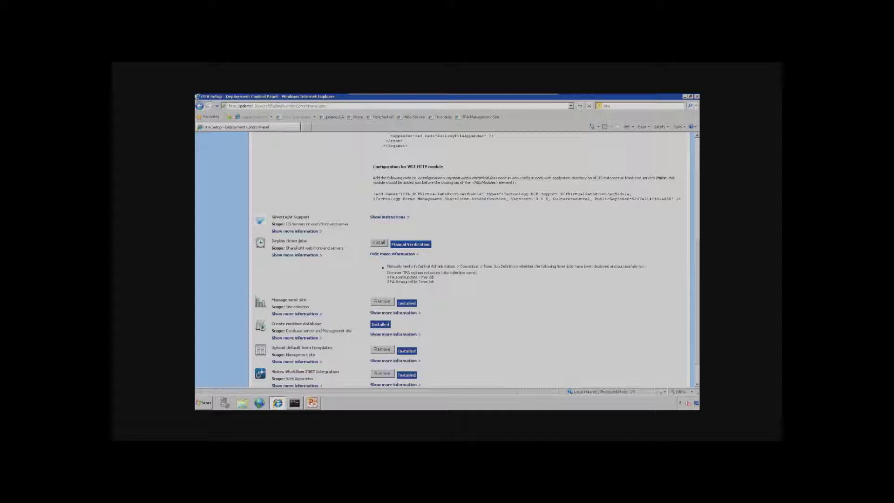
Switch to the iTFA preview presentation in PowerPoint Viewer and advance to the closing Thank You slide
key(alt+Tab)
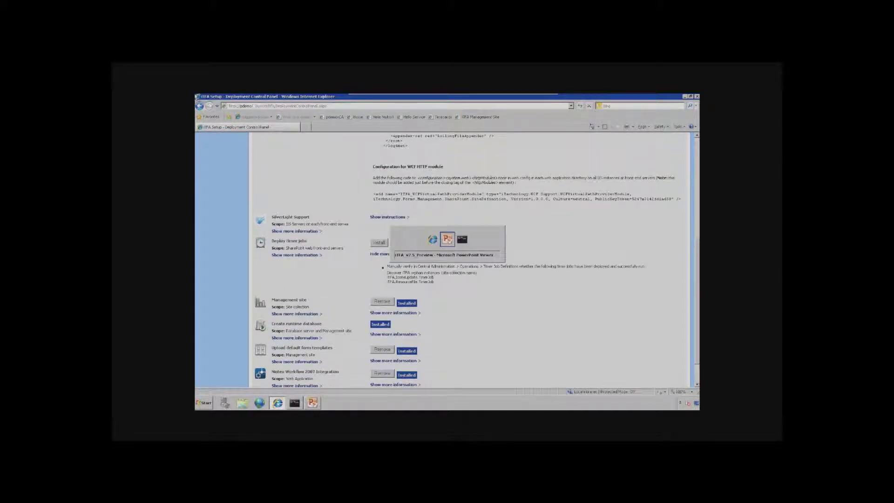
key(Right)
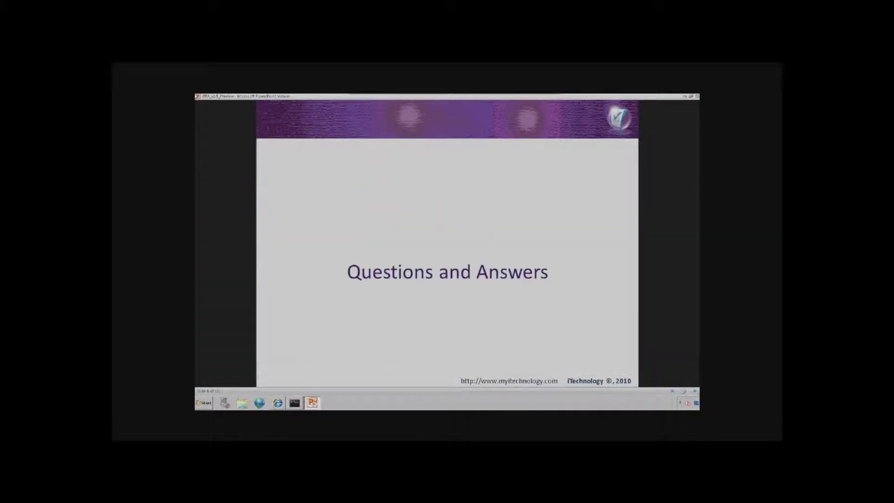
key(Right)
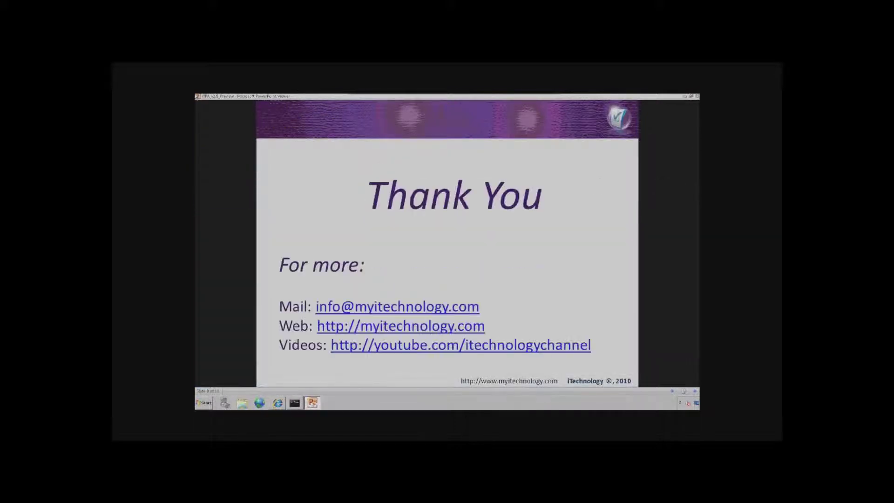